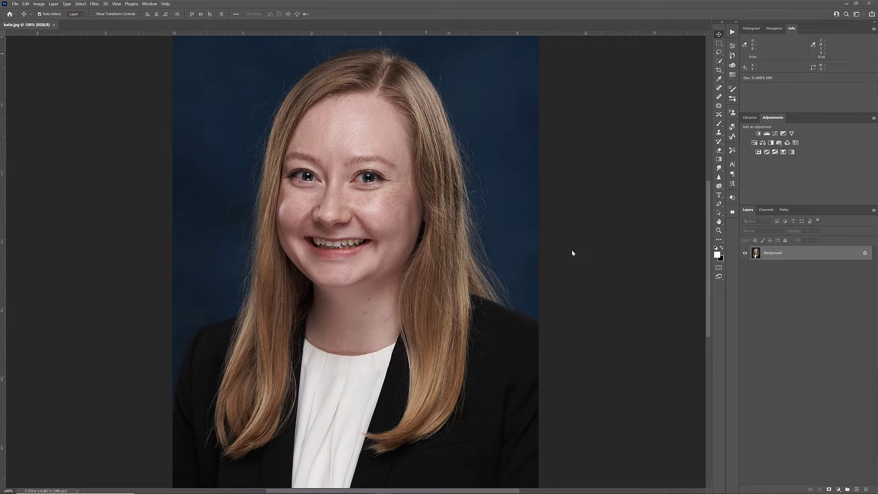
Step: Duplicate the Background as Layer 1 and send it to Filter > Anthropics > PortraitPro
{"action": "key", "text": "ctrl+j"}
{"action": "left_click", "coordinate": [96, 5]}
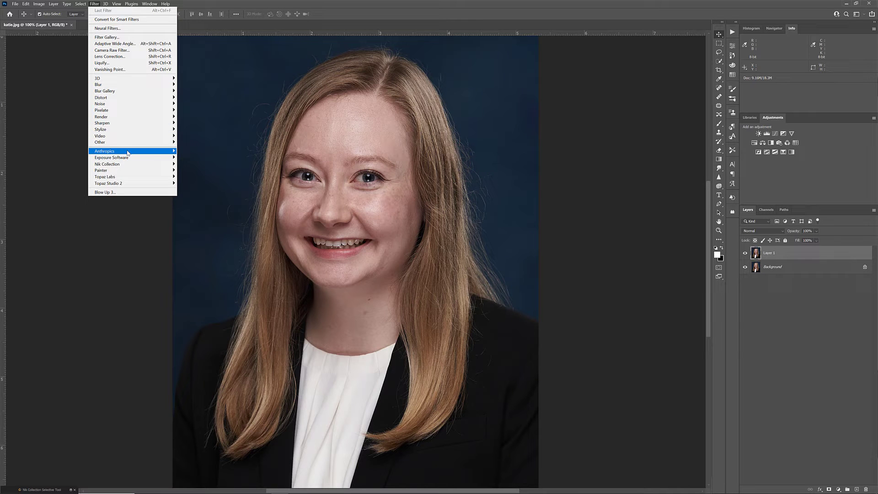
{"action": "mouse_move", "coordinate": [129, 154]}
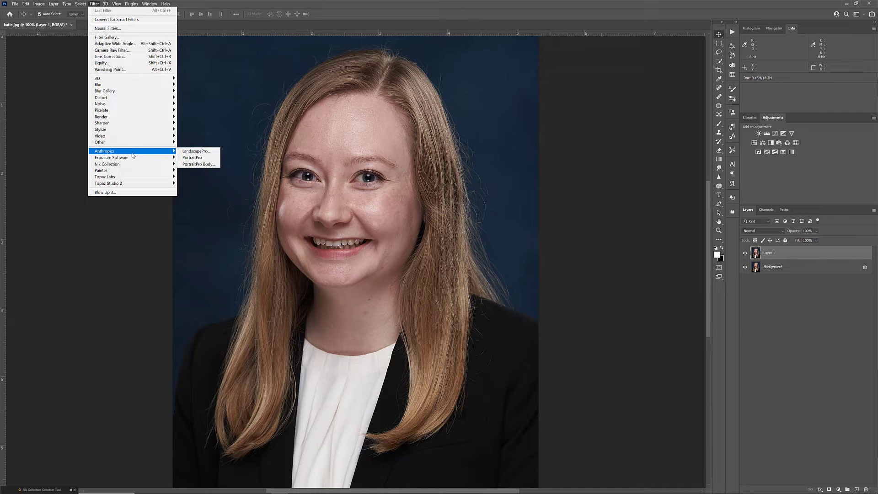
{"action": "left_click", "coordinate": [192, 157]}
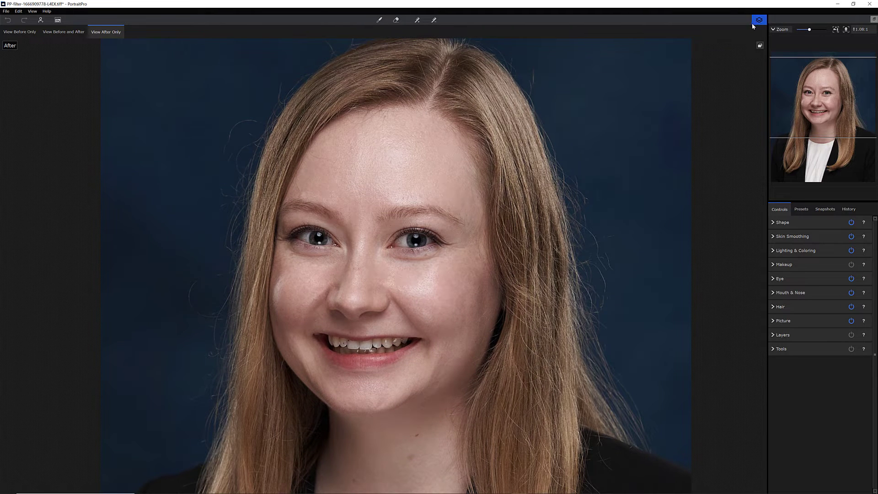
Step: In the Shape section, set Face Shape to 0 and drag Master Fade nearly to zero
{"action": "left_click", "coordinate": [777, 223]}
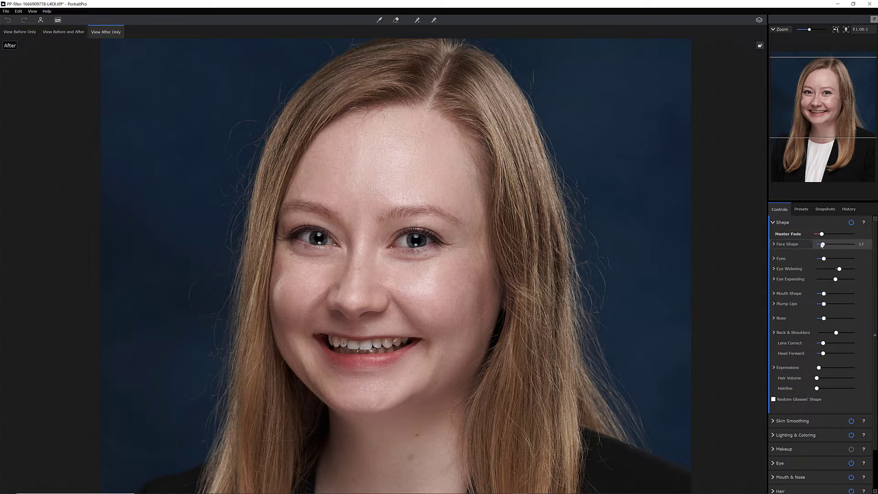
{"action": "left_click_drag", "start_coordinate": [822, 245], "coordinate": [812, 246]}
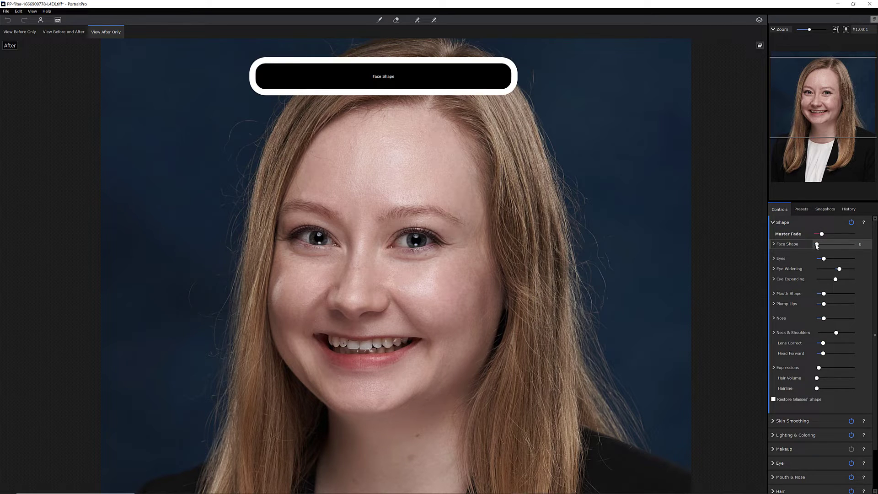
{"action": "mouse_move", "coordinate": [822, 234]}
{"action": "left_mouse_down"}
{"action": "mouse_move", "coordinate": [815, 236]}
{"action": "mouse_move", "coordinate": [829, 245]}
{"action": "mouse_move", "coordinate": [852, 245]}
{"action": "mouse_move", "coordinate": [805, 237]}
{"action": "left_mouse_up"}
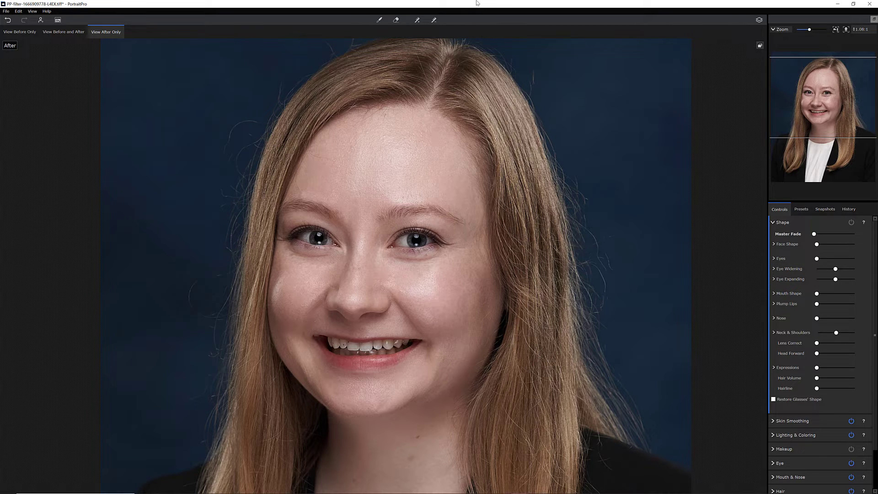
{"action": "left_click", "coordinate": [418, 20]}
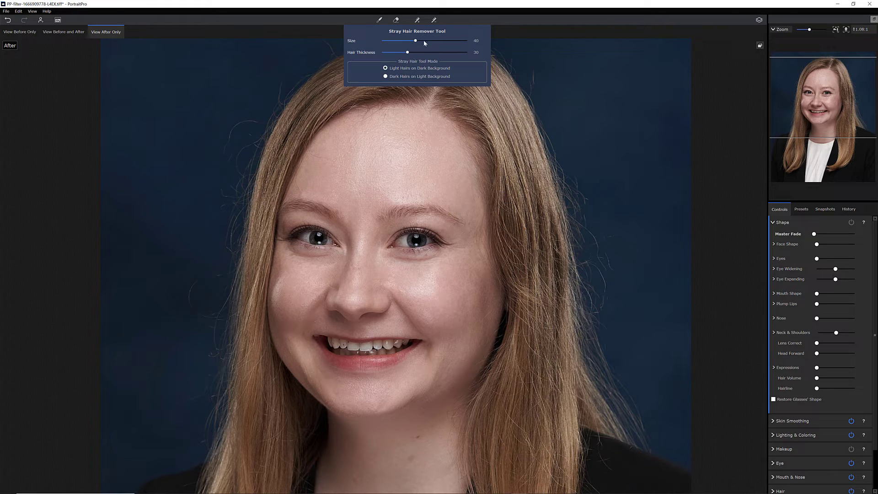
Step: Ready the Stray Hair Remover at Size 40, Hair Thickness 39, Light Hairs on Dark Background
{"action": "mouse_move", "coordinate": [417, 20]}
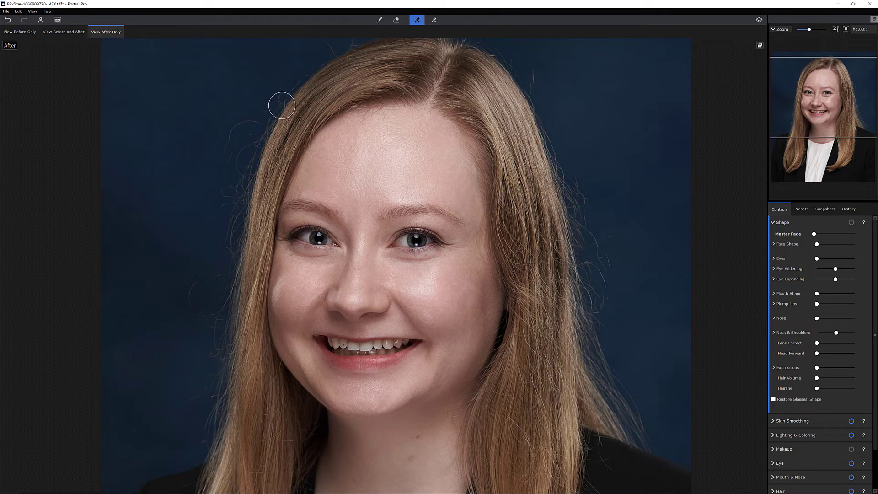
Step: Brush away flyaway hairs along the right hair edge and the top right of the head
{"action": "mouse_move", "coordinate": [611, 233]}
{"action": "left_mouse_down"}
{"action": "mouse_move", "coordinate": [615, 254]}
{"action": "mouse_move", "coordinate": [607, 289]}
{"action": "left_mouse_up"}
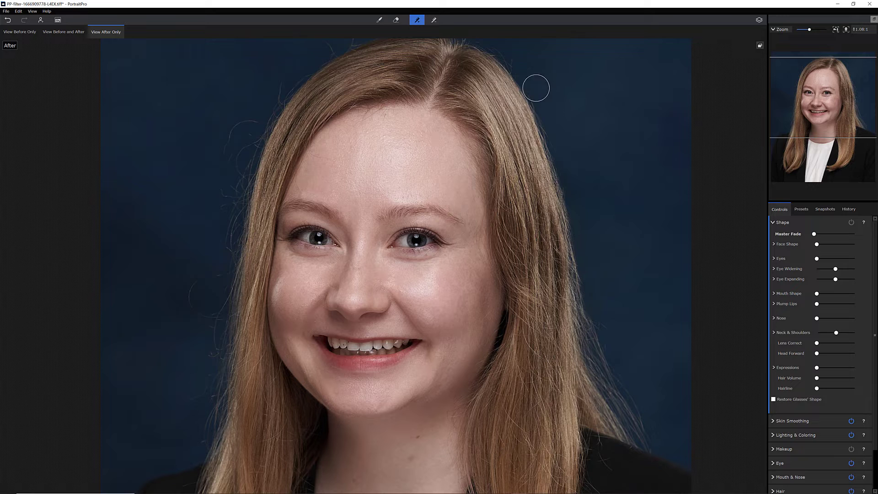
{"action": "mouse_move", "coordinate": [545, 121]}
{"action": "left_mouse_down"}
{"action": "mouse_move", "coordinate": [531, 89]}
{"action": "mouse_move", "coordinate": [553, 152]}
{"action": "mouse_move", "coordinate": [545, 109]}
{"action": "left_mouse_up"}
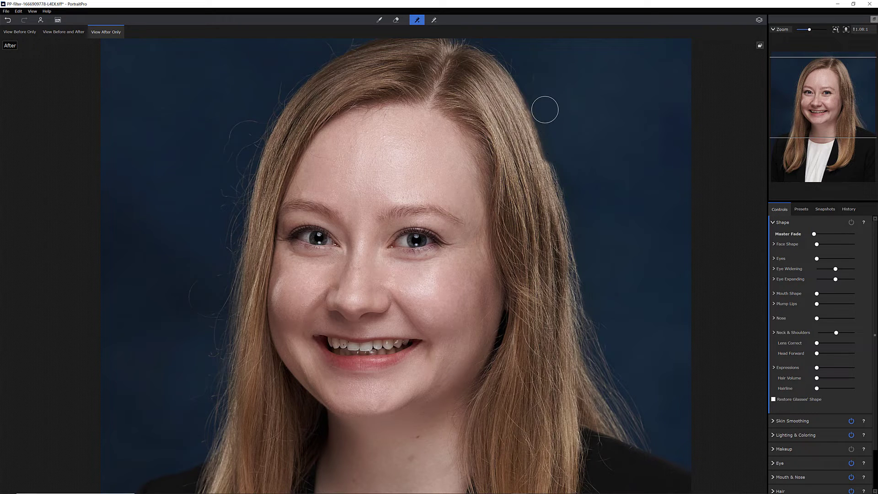
{"action": "key", "text": "ctrl+z"}
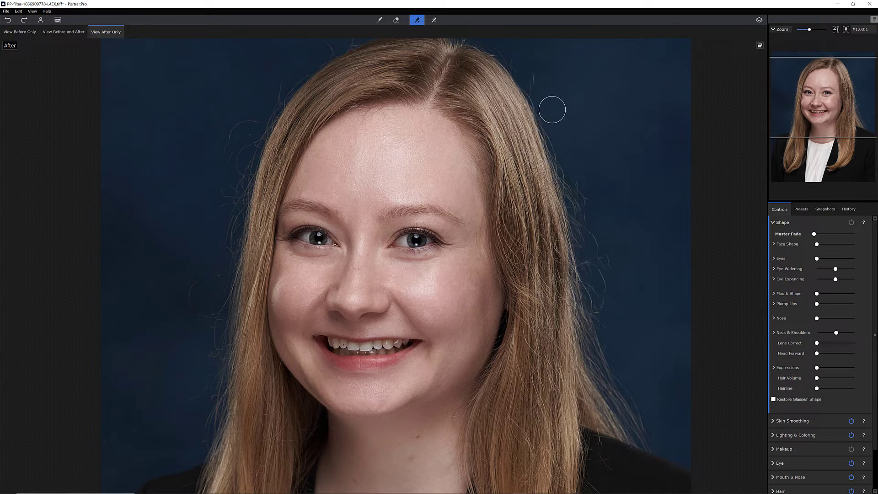
{"action": "mouse_move", "coordinate": [582, 217]}
{"action": "left_mouse_down"}
{"action": "mouse_move", "coordinate": [600, 342]}
{"action": "mouse_move", "coordinate": [599, 288]}
{"action": "mouse_move", "coordinate": [609, 288]}
{"action": "mouse_move", "coordinate": [598, 298]}
{"action": "left_mouse_up"}
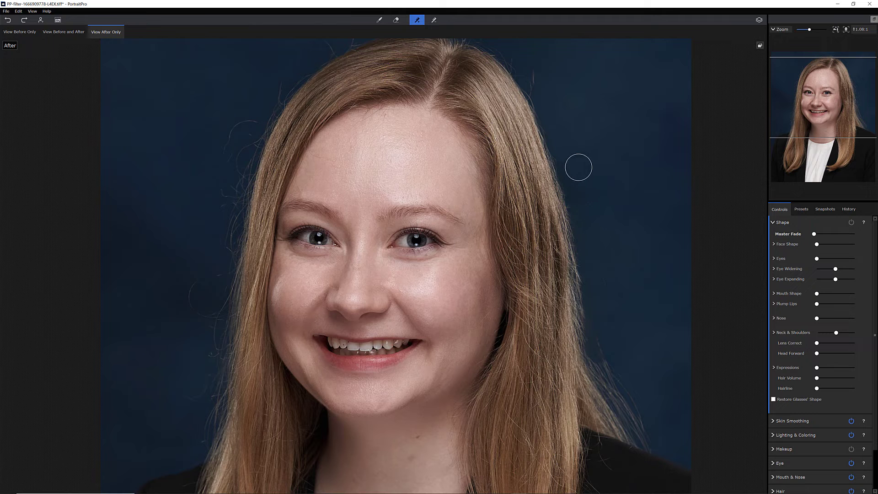
{"action": "left_click_drag", "start_coordinate": [541, 77], "coordinate": [539, 77]}
{"action": "key", "text": "Escape"}
{"action": "left_click_drag", "start_coordinate": [498, 89], "coordinate": [498, 137]}
{"action": "key", "text": "b"}
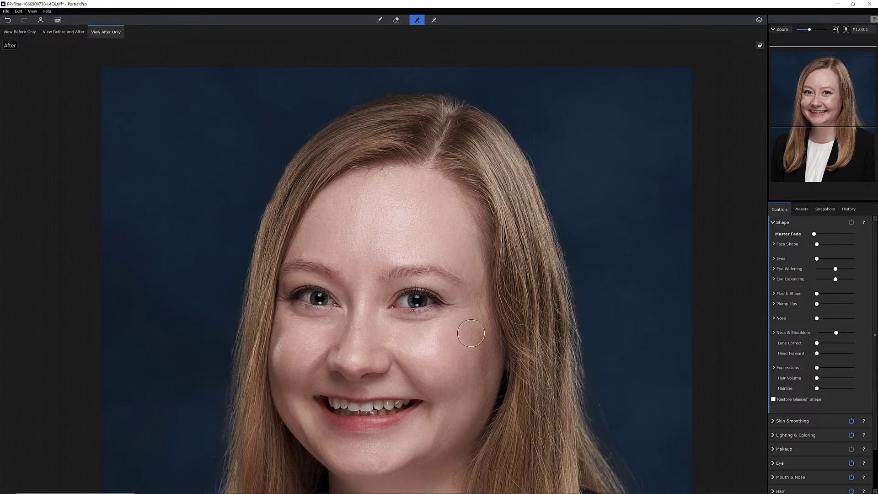
{"action": "scroll", "coordinate": [471, 329], "scroll_direction": "down", "scroll_amount": 3}
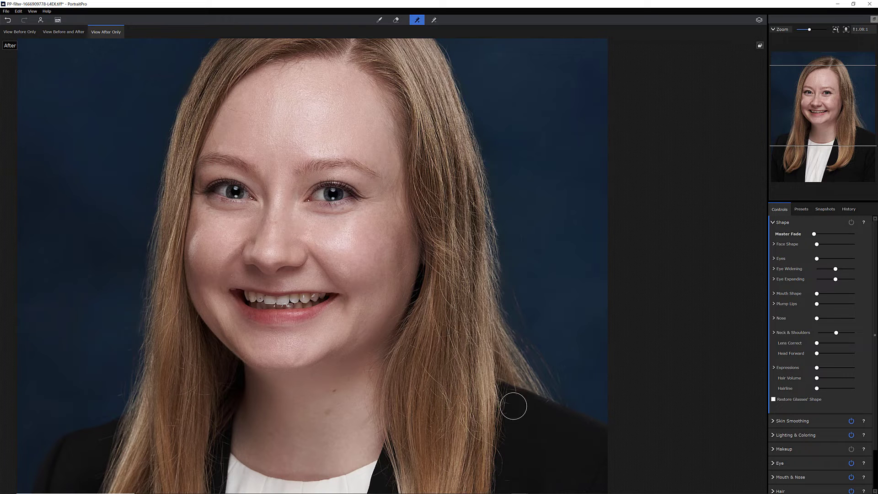
Step: Pan down to show the chin, shoulders and jacket
{"action": "left_click_drag", "start_coordinate": [433, 349], "coordinate": [400, 243]}
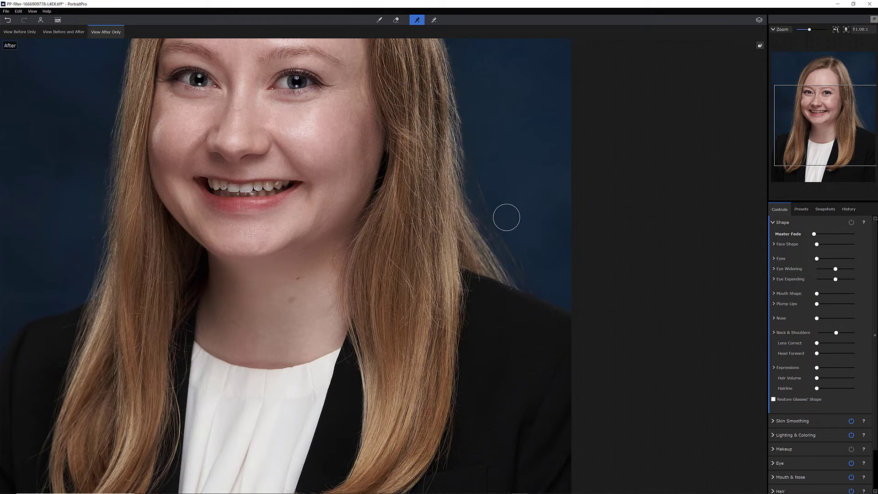
Step: Adjust Hair Thickness to target fine hairs and brush the faint strand beside her hair
{"action": "left_click", "coordinate": [416, 20]}
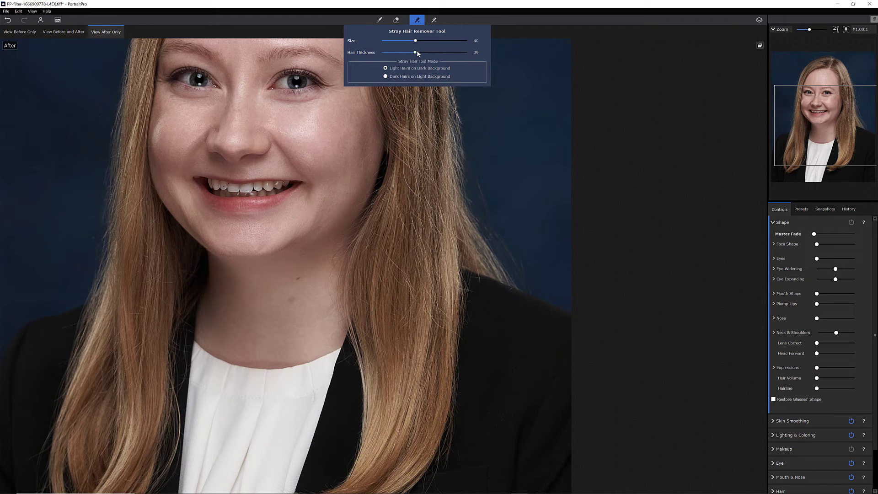
{"action": "left_click_drag", "start_coordinate": [415, 52], "coordinate": [432, 54]}
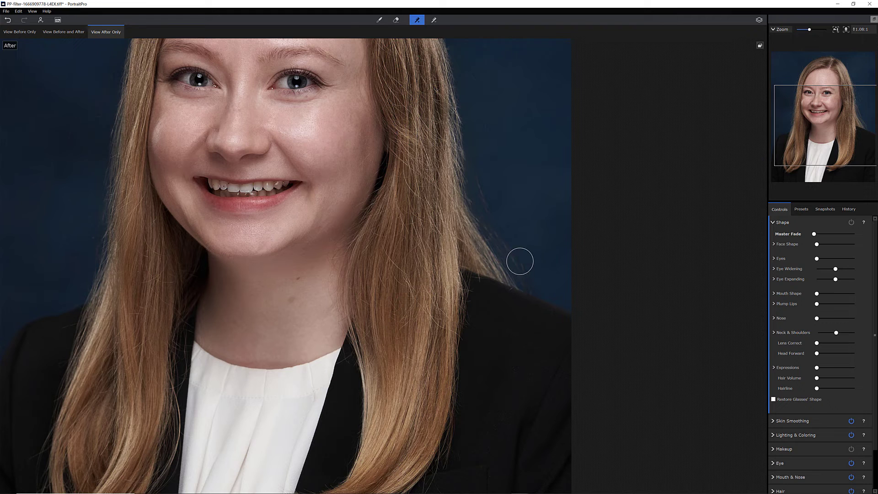
{"action": "mouse_move", "coordinate": [423, 26]}
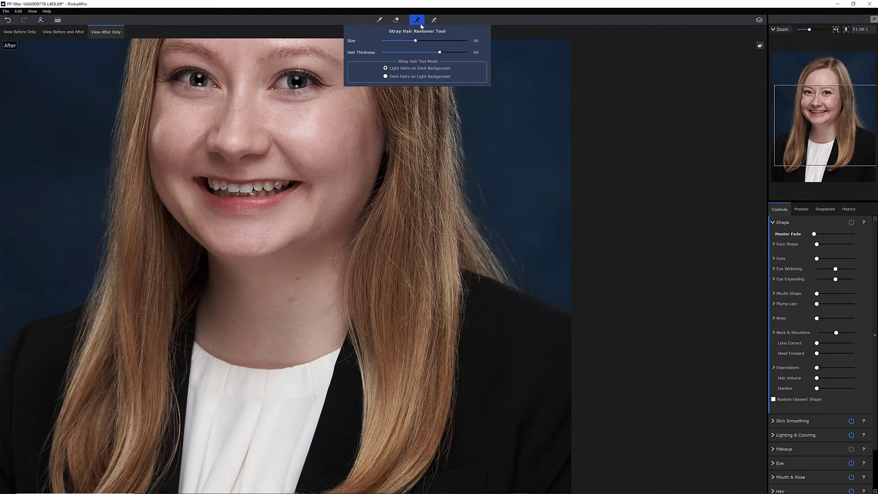
{"action": "left_click_drag", "start_coordinate": [438, 53], "coordinate": [396, 53]}
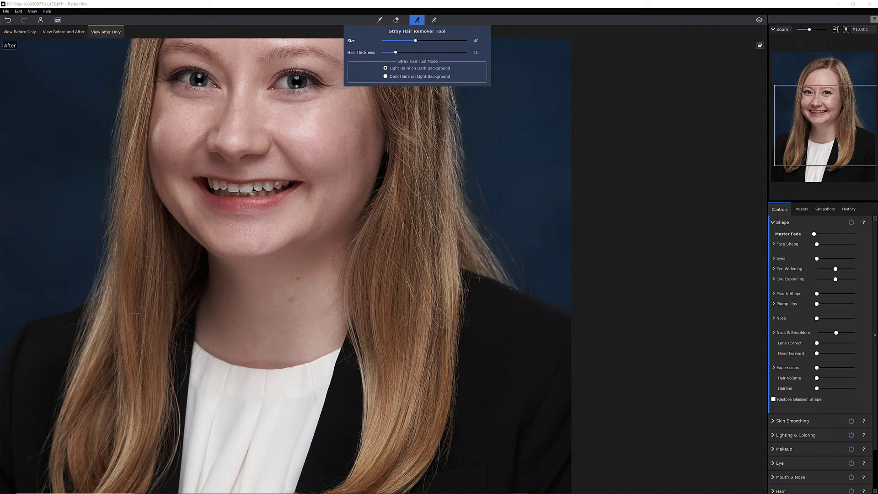
{"action": "left_click", "coordinate": [482, 189]}
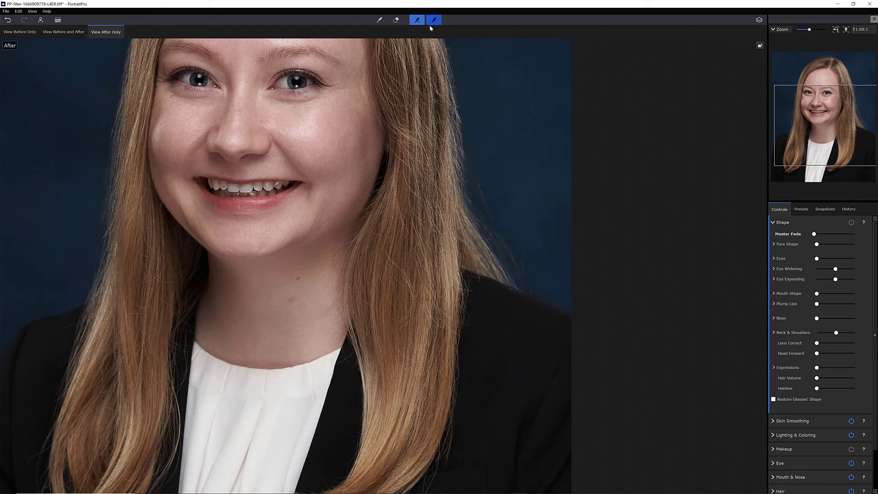
{"action": "mouse_move", "coordinate": [422, 22]}
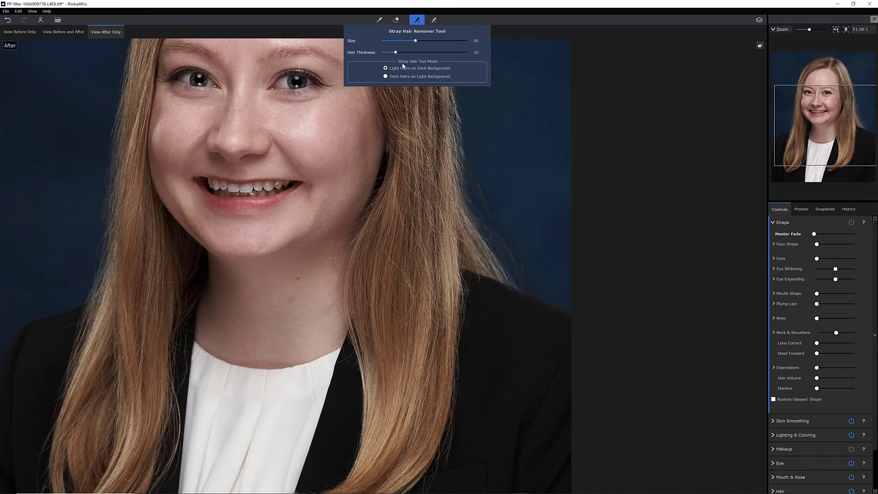
{"action": "left_click_drag", "start_coordinate": [488, 204], "coordinate": [487, 195]}
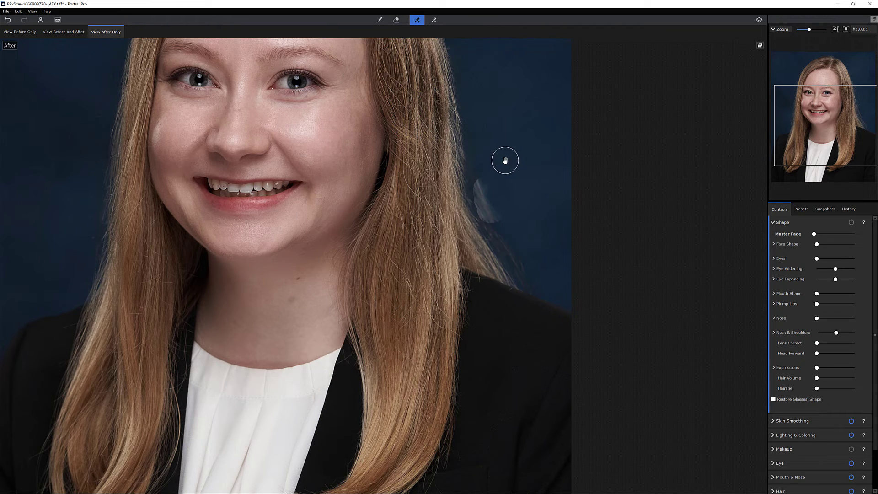
{"action": "key", "text": "ctrl+z"}
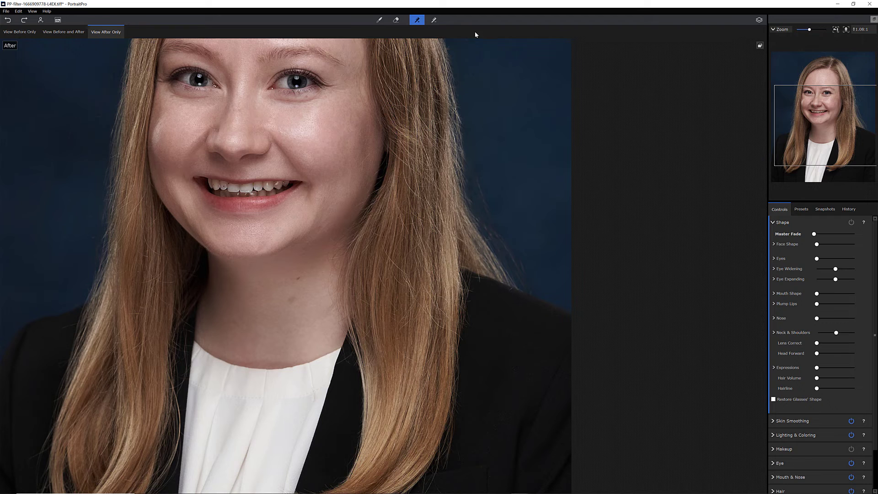
Step: Retune the brush to Size 33, Hair Thickness 38 and erase the remaining stray hairs
{"action": "mouse_move", "coordinate": [418, 23]}
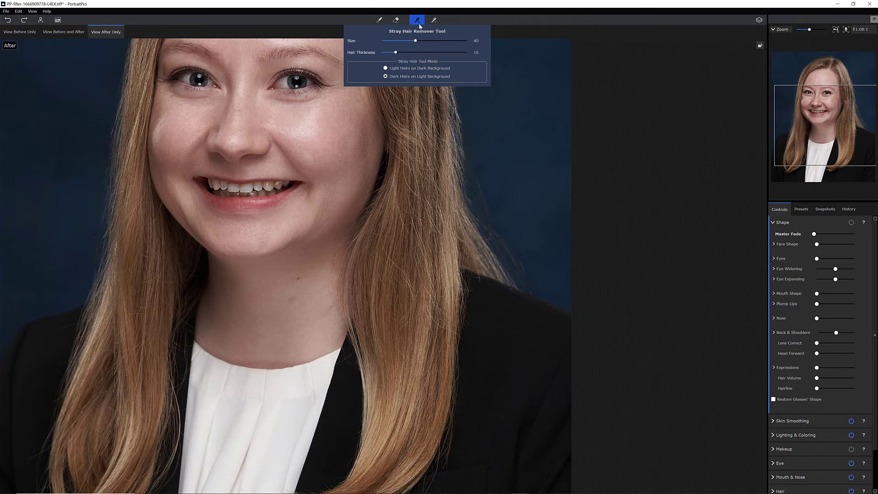
{"action": "left_click_drag", "start_coordinate": [397, 53], "coordinate": [408, 54]}
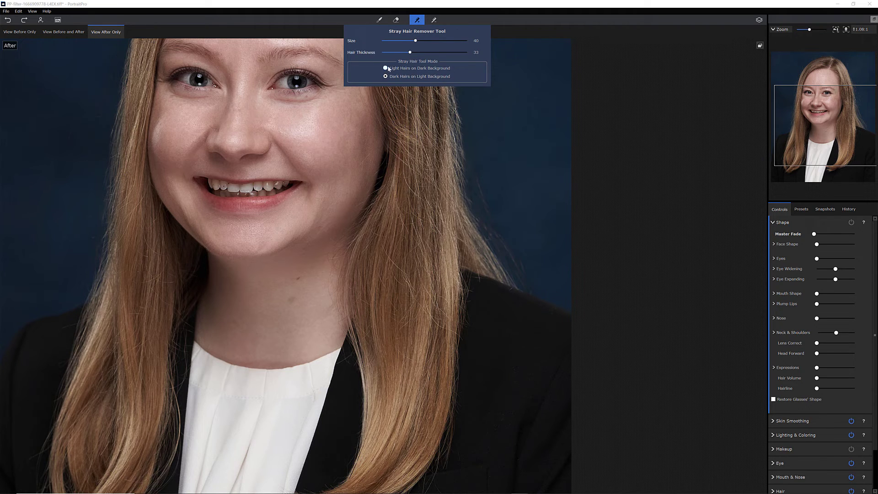
{"action": "left_click_drag", "start_coordinate": [415, 41], "coordinate": [434, 40]}
{"action": "left_click_drag", "start_coordinate": [490, 188], "coordinate": [494, 185]}
{"action": "mouse_move", "coordinate": [417, 21]}
{"action": "left_click", "coordinate": [432, 43]}
{"action": "left_click_drag", "start_coordinate": [433, 43], "coordinate": [401, 43]}
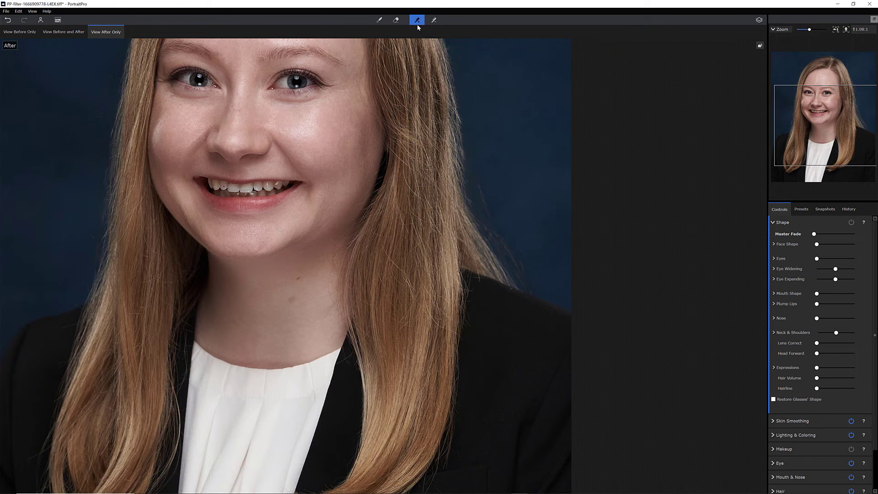
{"action": "mouse_move", "coordinate": [417, 23]}
{"action": "left_click_drag", "start_coordinate": [415, 41], "coordinate": [420, 41]}
Step: Pan to the top of her head and toggle Before/After to compare with the original
{"action": "key", "text": "space"}
{"action": "left_click_drag", "start_coordinate": [373, 123], "coordinate": [393, 333]}
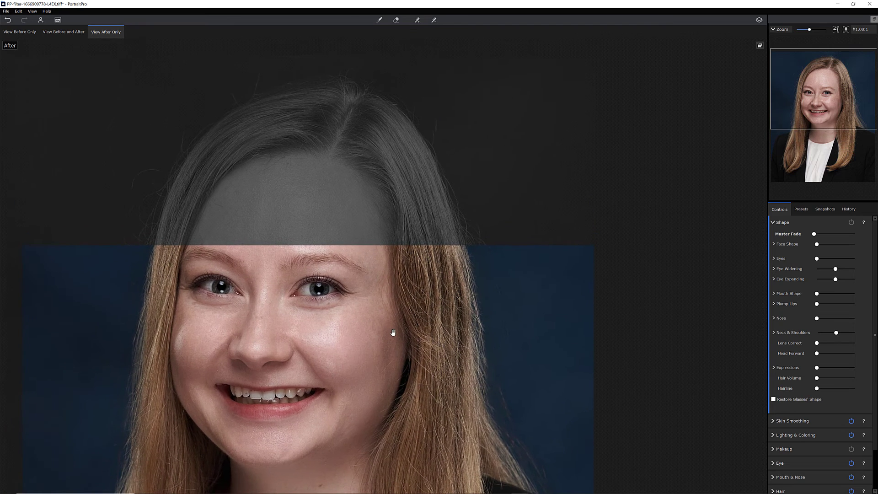
{"action": "left_click", "coordinate": [759, 21]}
{"action": "left_click", "coordinate": [761, 21]}
{"action": "left_click", "coordinate": [761, 21]}
{"action": "left_click", "coordinate": [759, 20]}
{"action": "left_click", "coordinate": [760, 20]}
{"action": "left_click", "coordinate": [760, 20]}
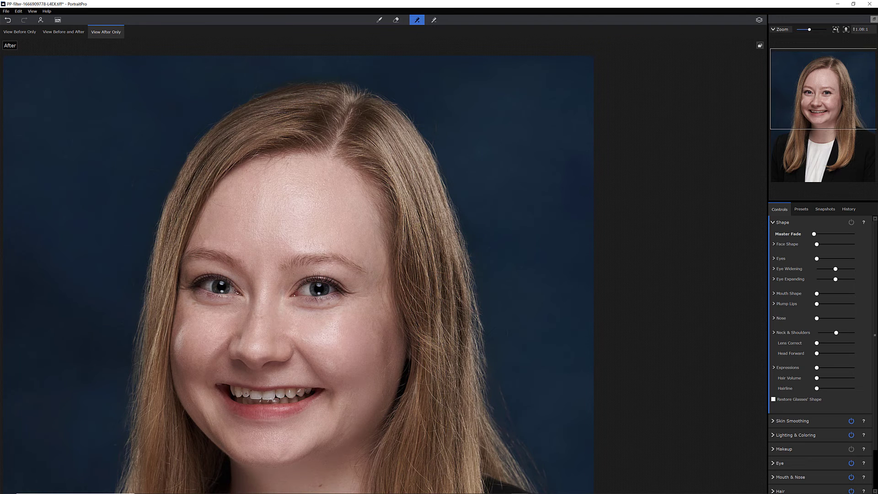
Step: Lower the Skin Smoothing Master Fade from 60 to about 29
{"action": "left_click", "coordinate": [852, 421]}
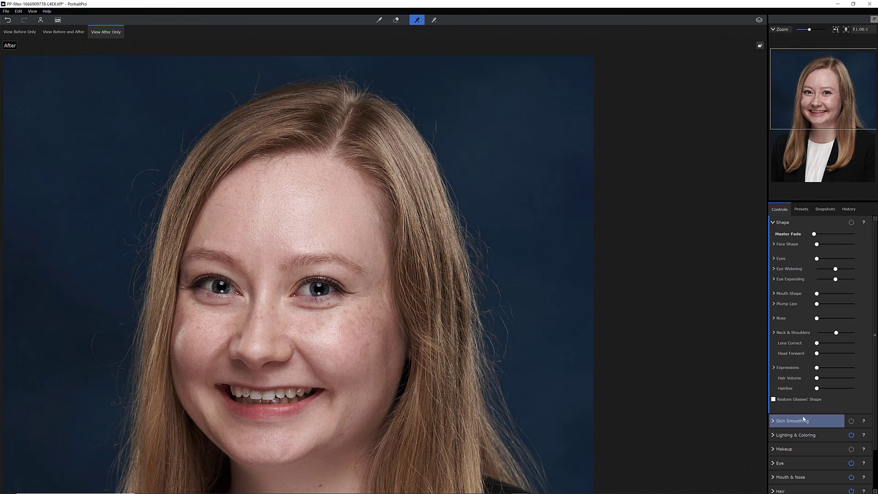
{"action": "left_click", "coordinate": [774, 421]}
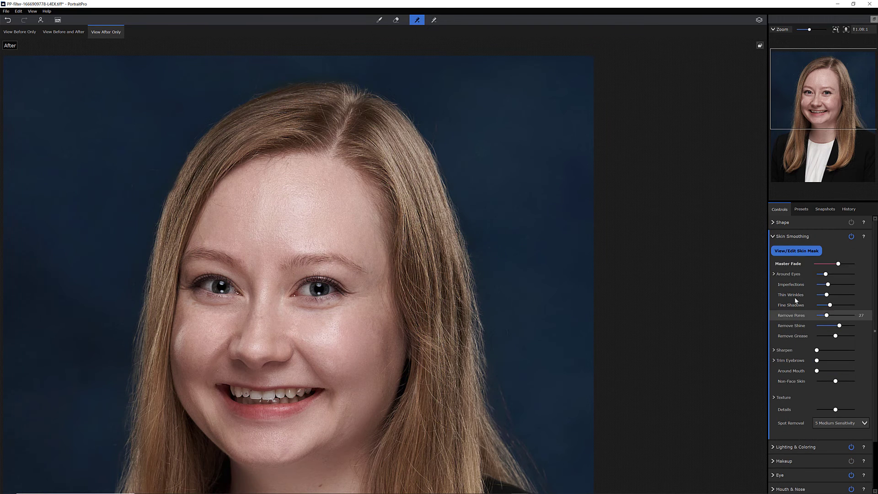
{"action": "left_click_drag", "start_coordinate": [839, 266], "coordinate": [826, 265]}
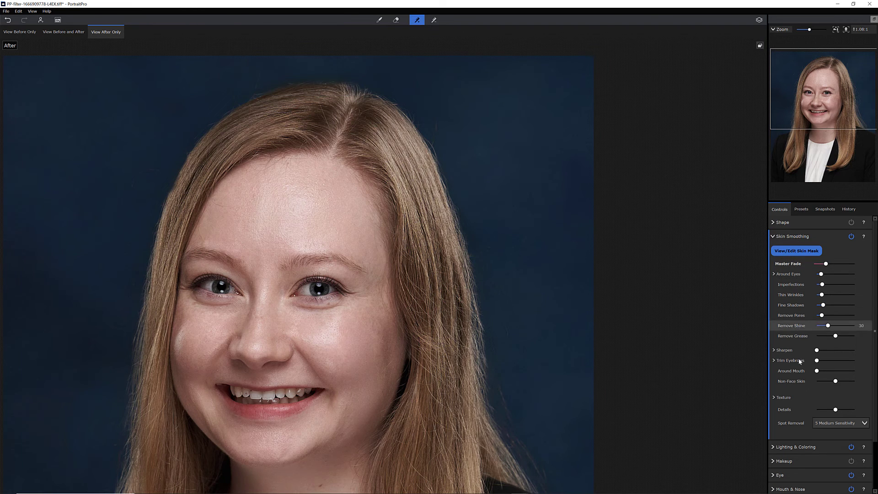
Step: Raise Brighten Iris in the Eye section to 100 and save the retouch back to Photoshop
{"action": "left_click", "coordinate": [776, 476]}
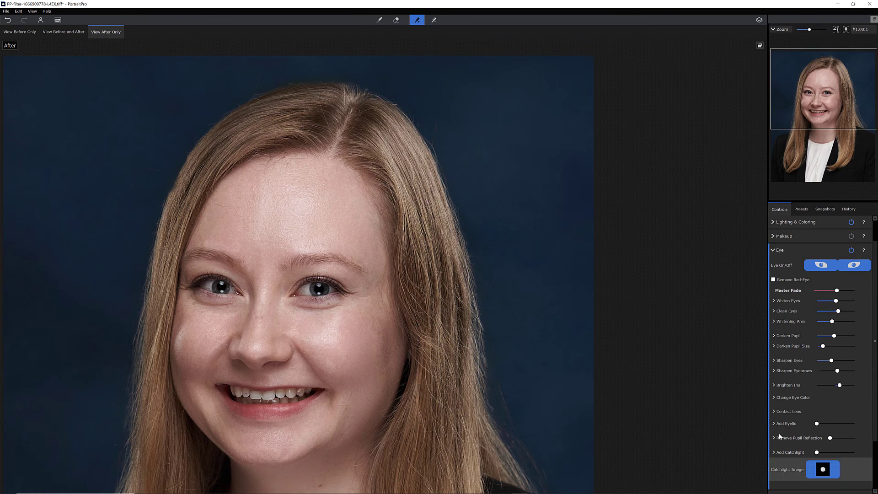
{"action": "mouse_move", "coordinate": [839, 382]}
{"action": "left_mouse_down"}
{"action": "mouse_move", "coordinate": [863, 379]}
{"action": "mouse_move", "coordinate": [841, 382]}
{"action": "left_mouse_up"}
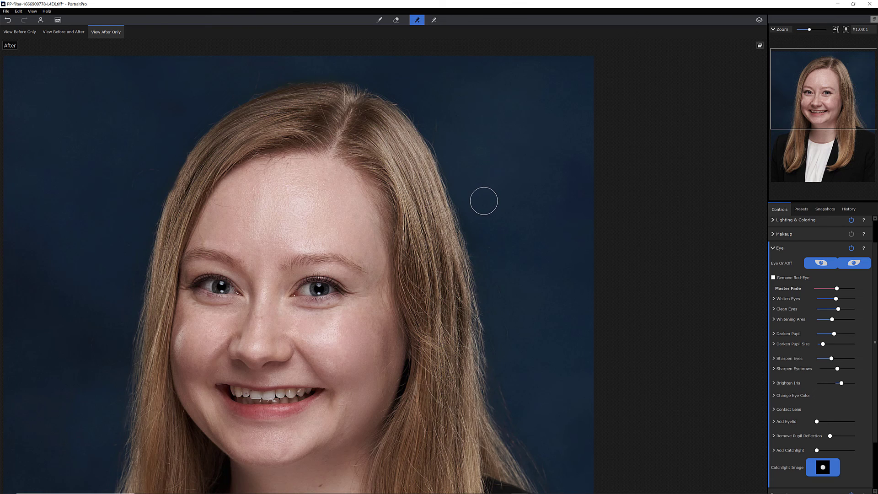
{"action": "left_click", "coordinate": [57, 20]}
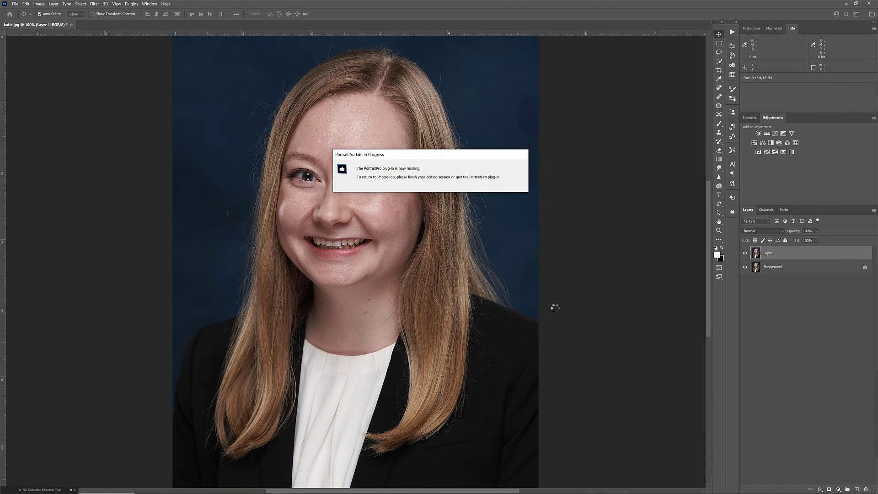
Step: Toggle Layer 1's visibility repeatedly to compare the retouch against the original Background
{"action": "left_click", "coordinate": [746, 254]}
{"action": "left_click", "coordinate": [745, 253]}
{"action": "left_click", "coordinate": [746, 255]}
{"action": "left_click", "coordinate": [746, 254]}
{"action": "left_click", "coordinate": [746, 255]}
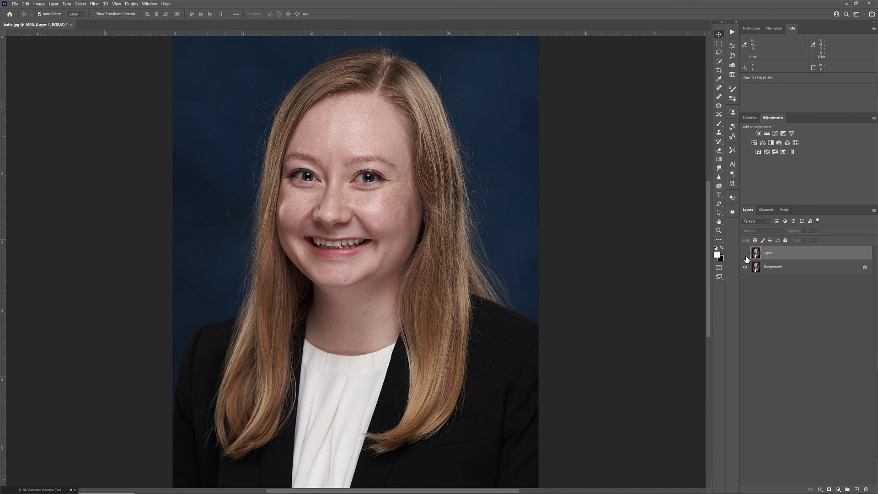
{"action": "left_click", "coordinate": [746, 254]}
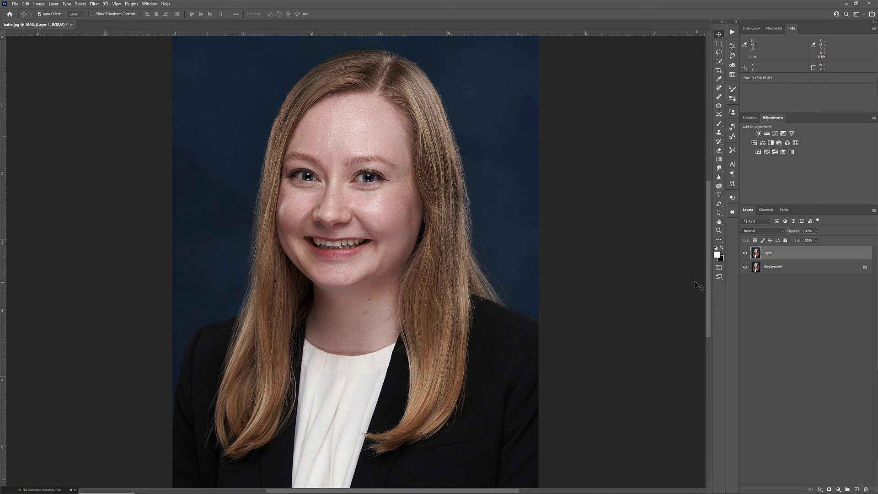